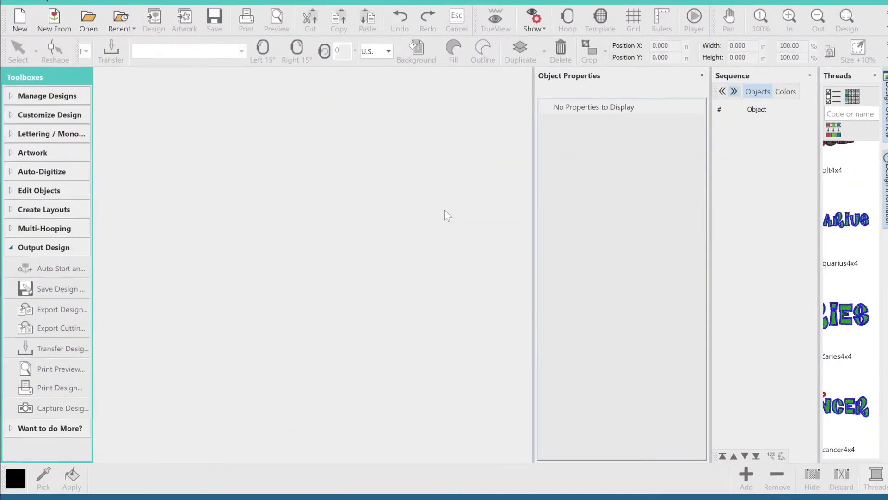
Step: Start a new design, import the couple outline picture, and rotate it 90° upright
{"action": "left_click", "coordinate": [31, 26]}
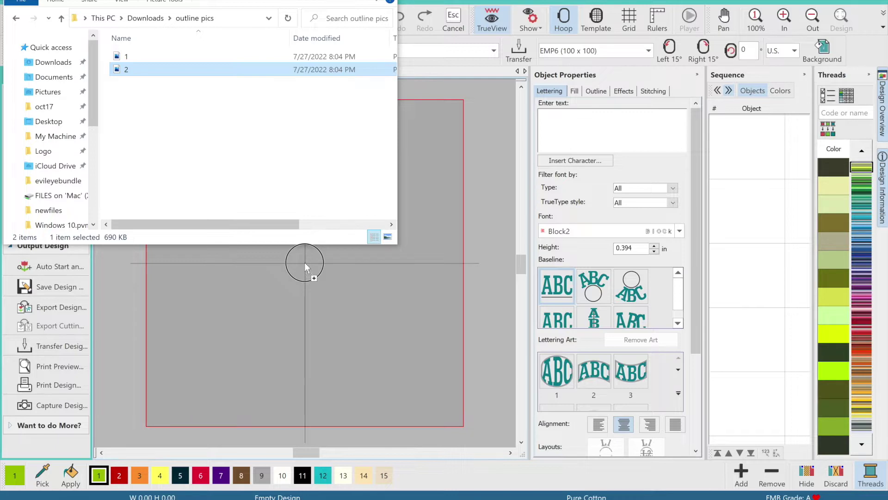
{"action": "left_click_drag", "start_coordinate": [305, 267], "coordinate": [305, 267]}
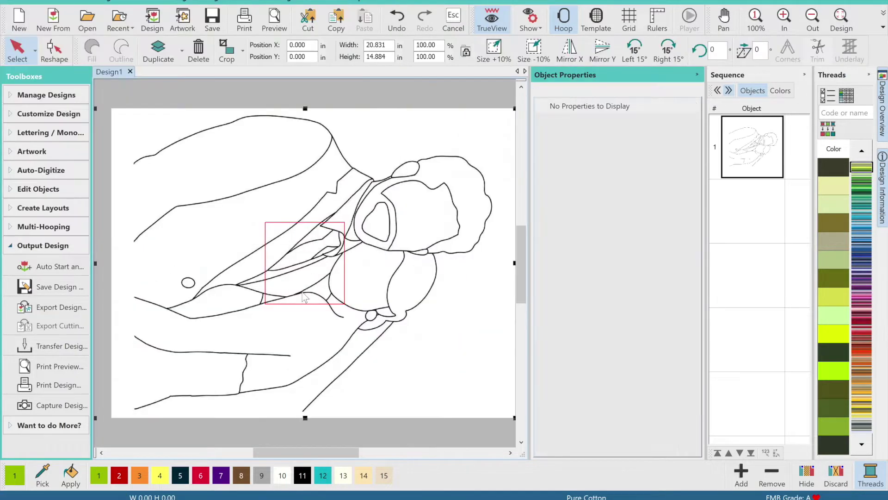
{"action": "left_click", "coordinate": [818, 25]}
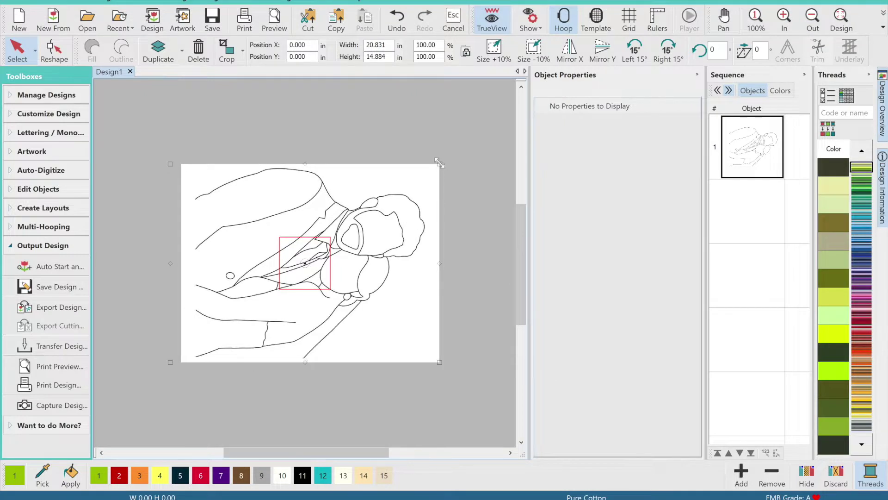
{"action": "left_click_drag", "start_coordinate": [439, 163], "coordinate": [216, 135]}
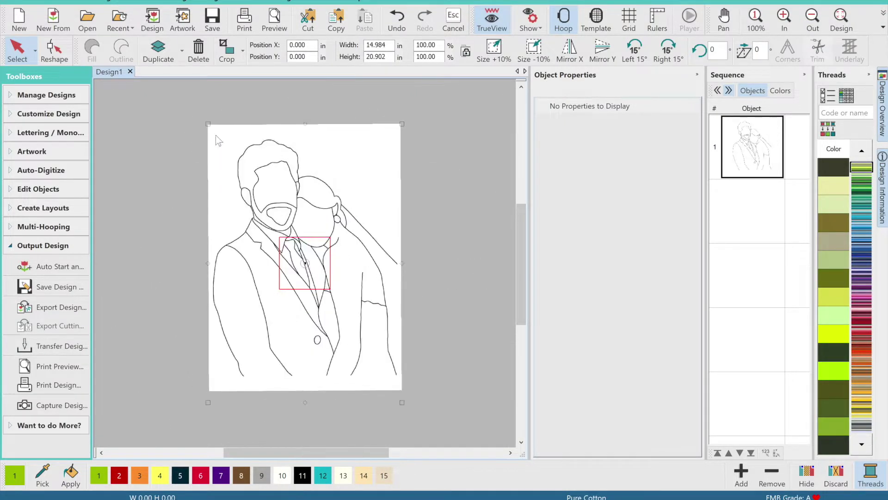
Step: Use Click-to-Fill auto-digitizing, preparing the artwork with 2 colours and Fine detail
{"action": "left_click", "coordinate": [51, 171]}
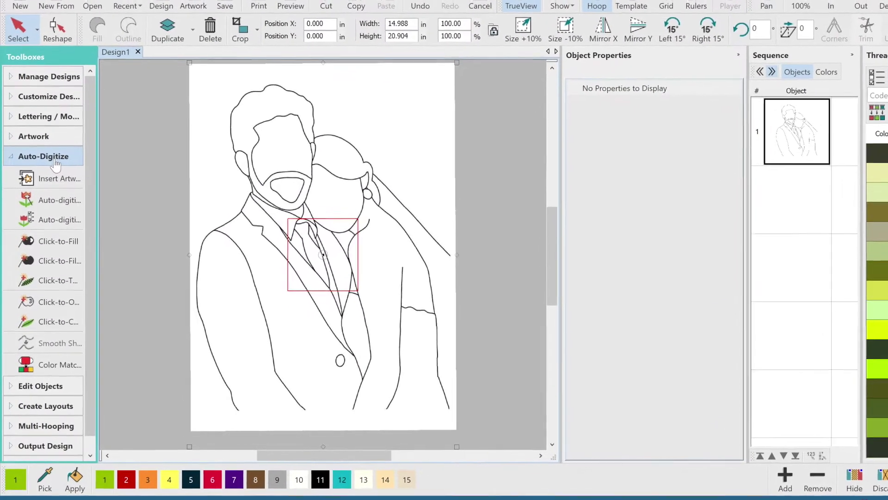
{"action": "left_click", "coordinate": [53, 247]}
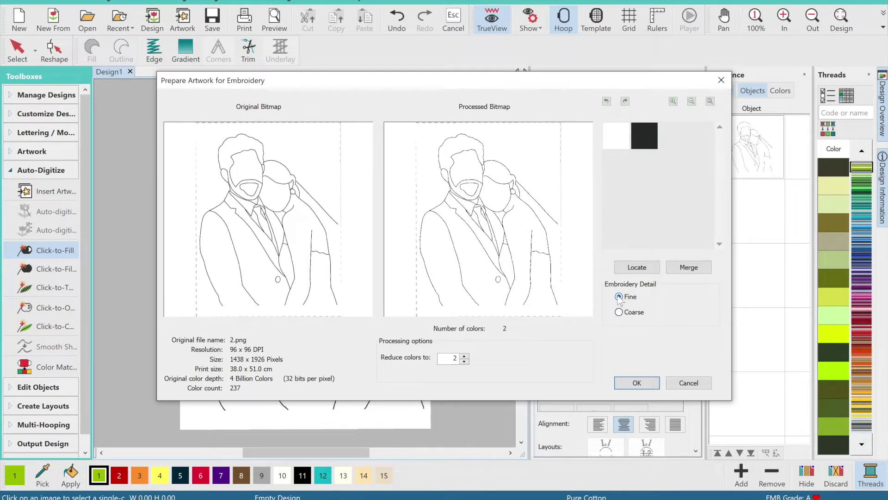
{"action": "left_click", "coordinate": [644, 385]}
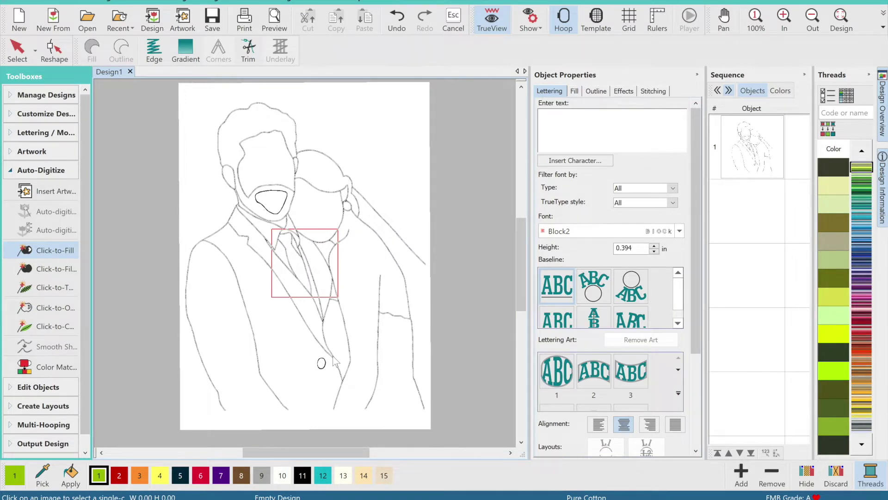
Step: Digitize the couple's outline, the jacket button oval and the mouth into stitch objects
{"action": "left_click", "coordinate": [333, 356]}
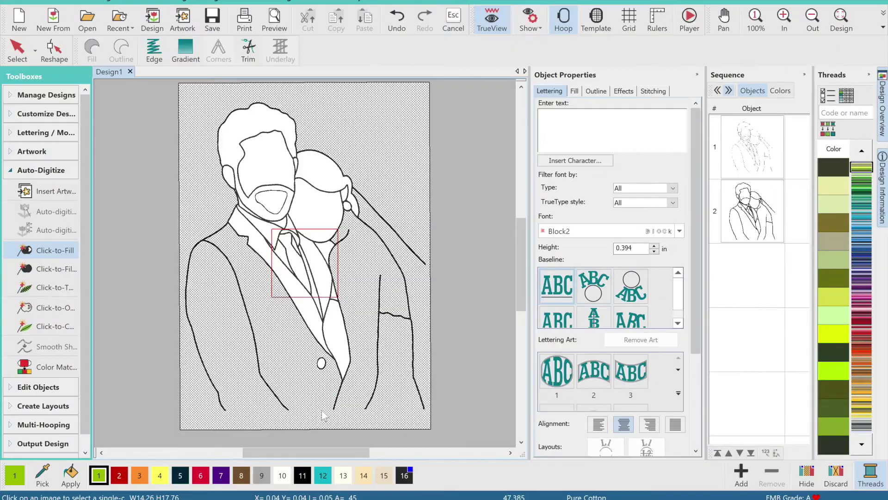
{"action": "left_click", "coordinate": [322, 364]}
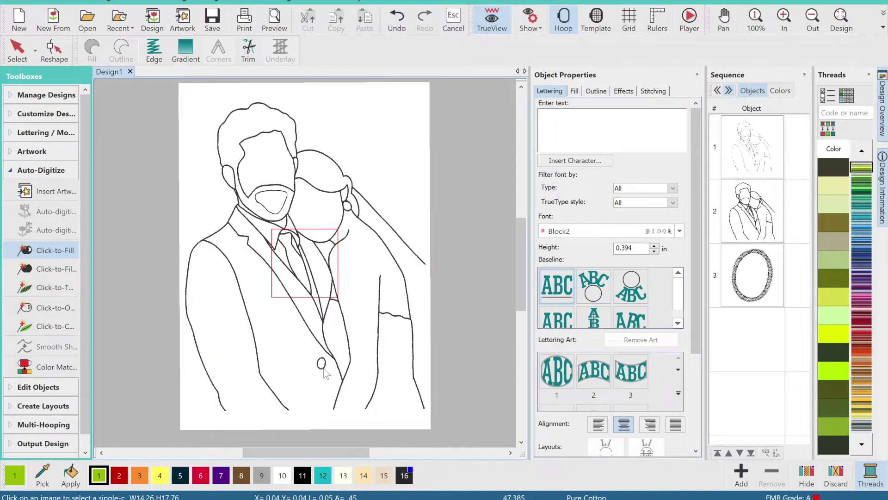
{"action": "left_click", "coordinate": [279, 216]}
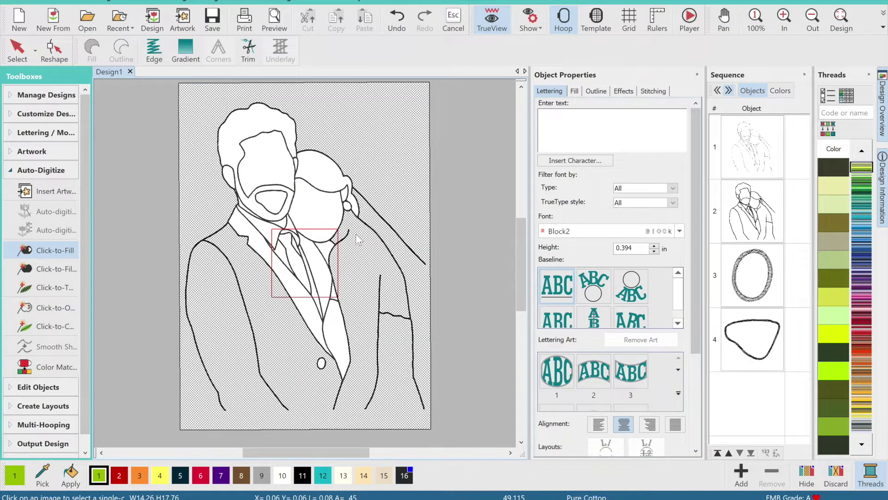
Step: Select the original artwork picture and delete it
{"action": "left_click", "coordinate": [18, 51]}
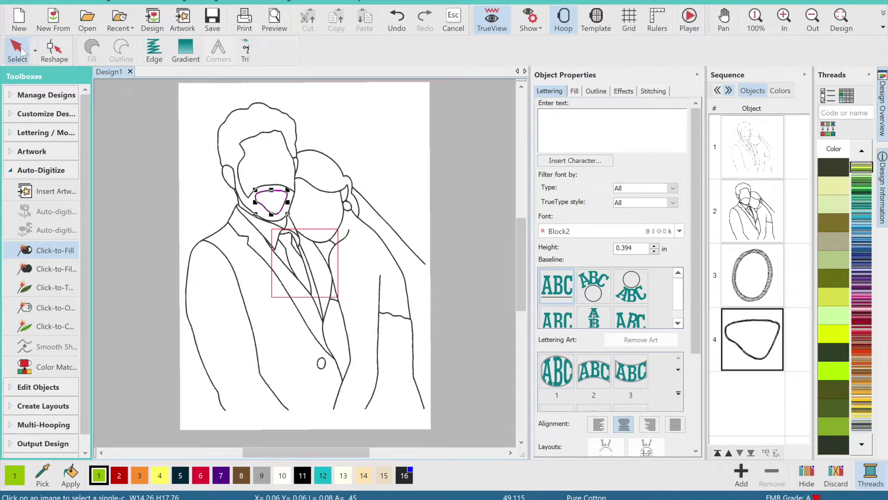
{"action": "left_click", "coordinate": [190, 93]}
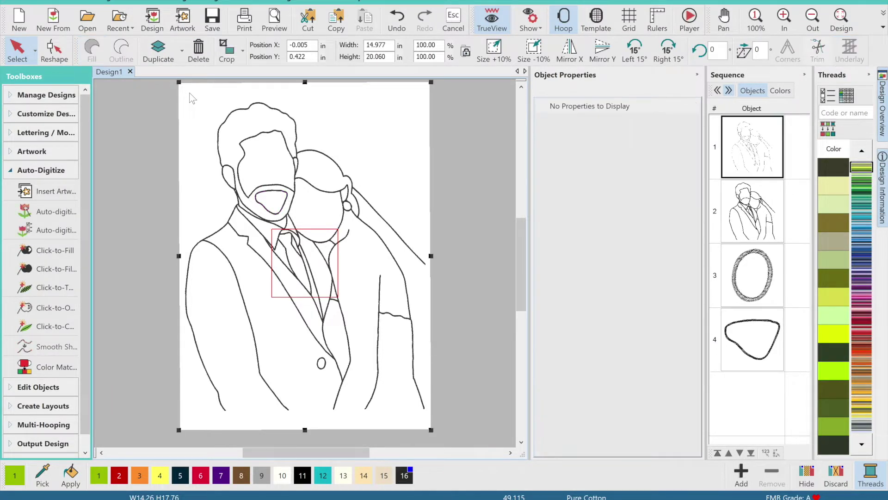
{"action": "left_click", "coordinate": [198, 60]}
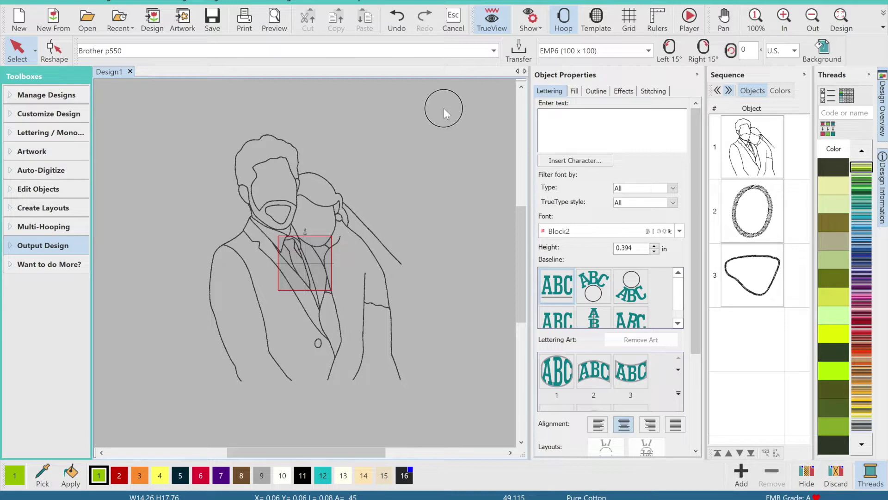
Step: Select all portrait objects and resize them to 3.090 × 3.850 in through the Width and Height fields
{"action": "left_click_drag", "start_coordinate": [375, 169], "coordinate": [173, 407]}
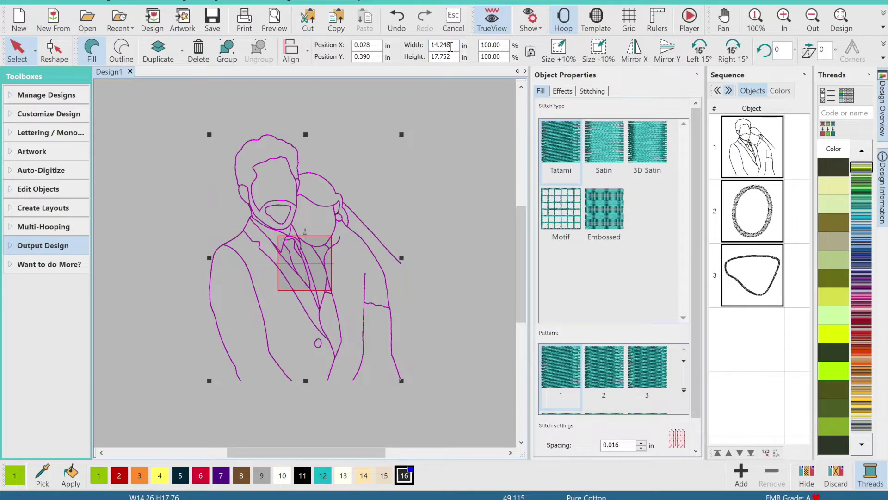
{"action": "double_click", "coordinate": [451, 46]}
{"action": "key", "text": "BackSpace"}
{"action": "type", "text": "3.850"}
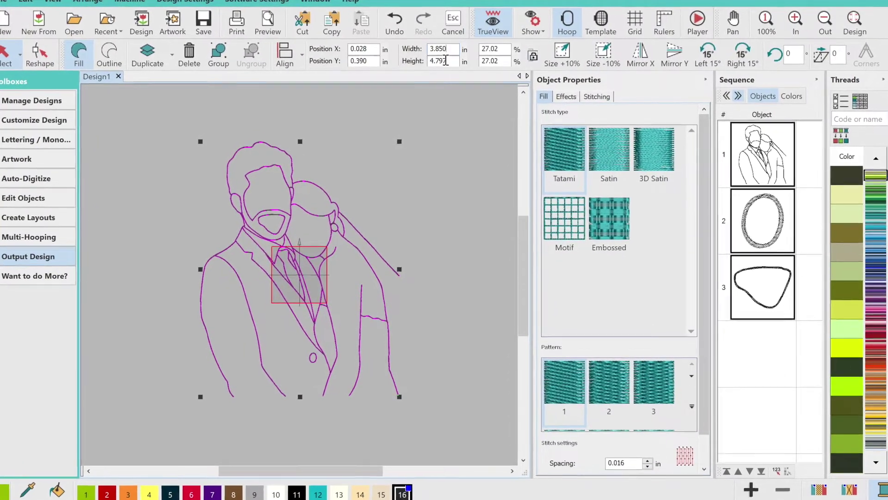
{"action": "double_click", "coordinate": [445, 60]}
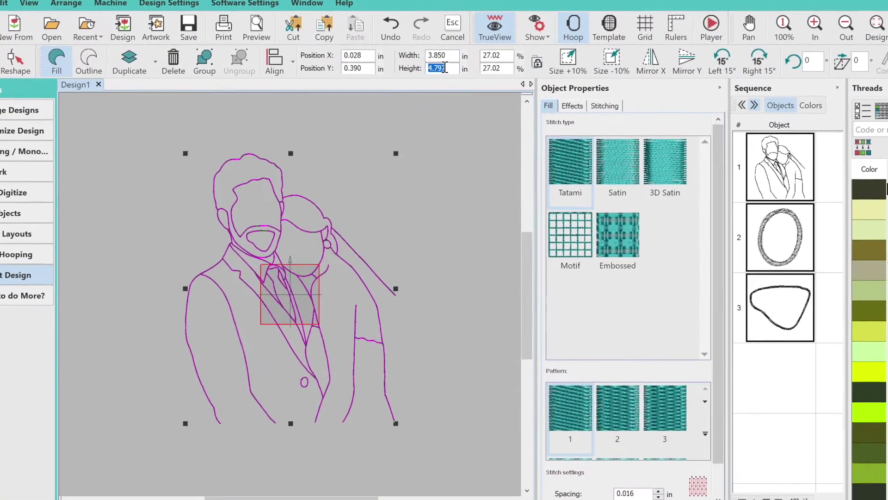
{"action": "type", "text": "3.8"}
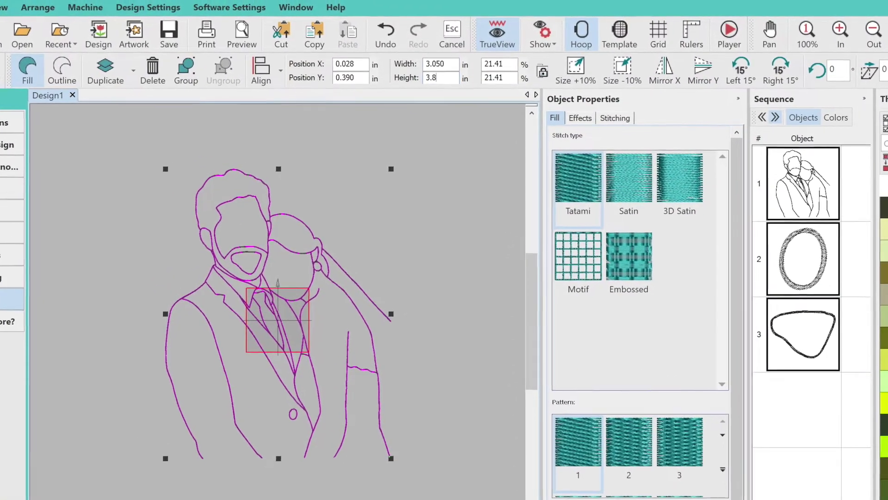
{"action": "type", "text": "50"}
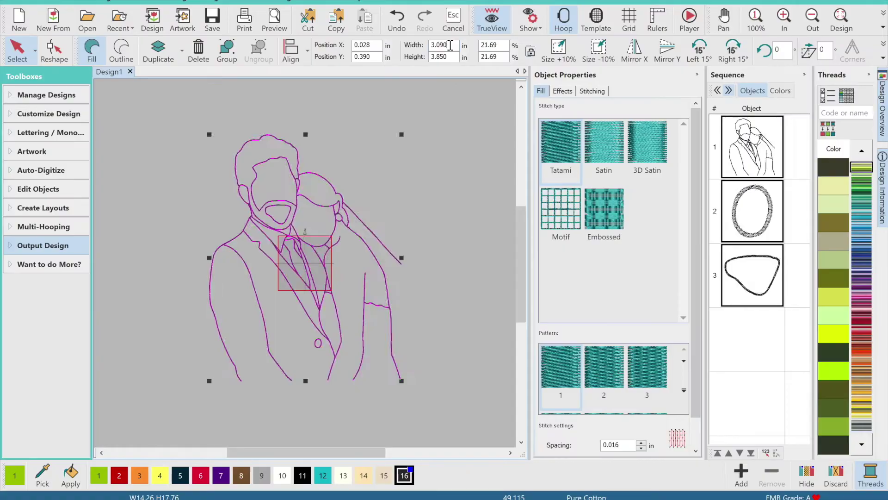
{"action": "key", "text": "Return"}
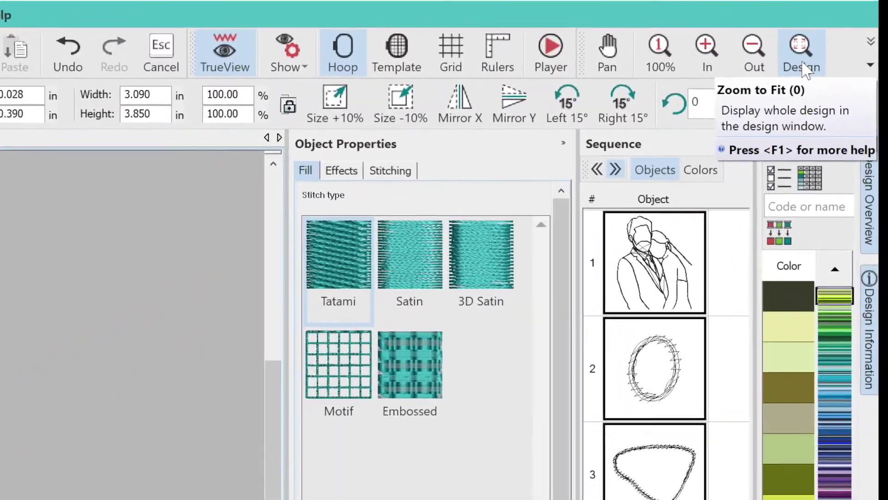
Step: Zoom out to view the whole design and hoop, then expand the Output Design options
{"action": "left_click", "coordinate": [819, 46]}
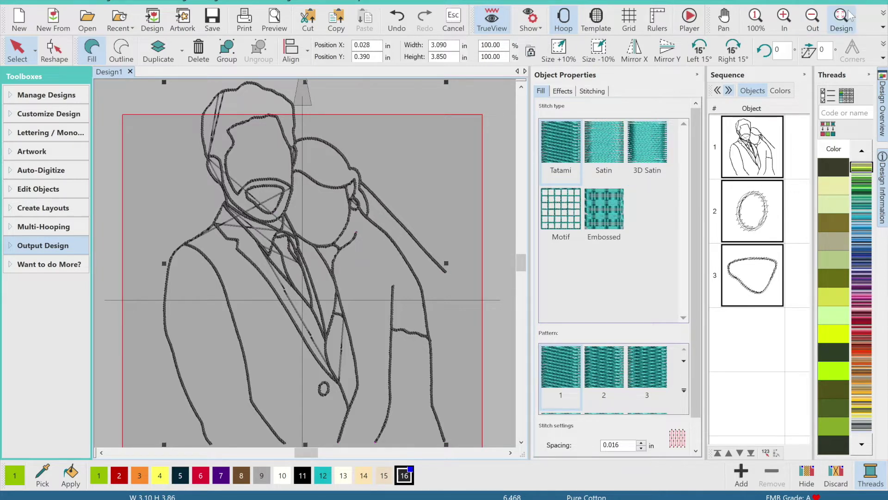
{"action": "left_click", "coordinate": [817, 27]}
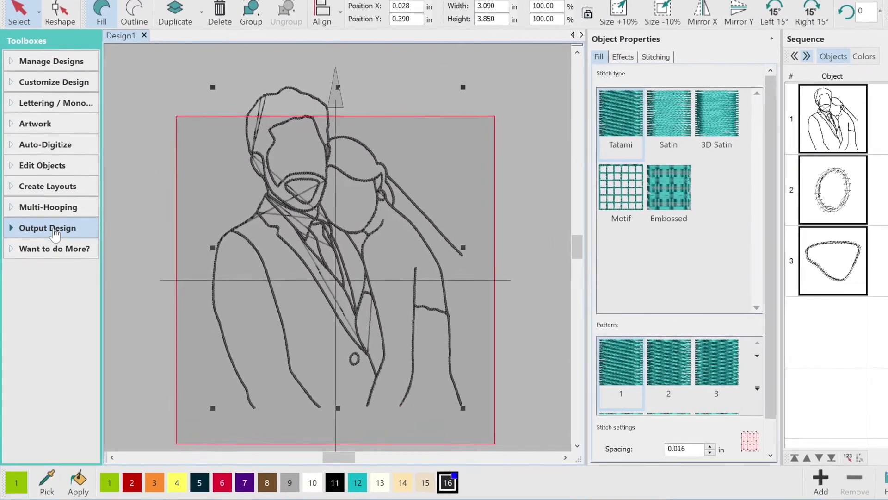
{"action": "left_click", "coordinate": [54, 229]}
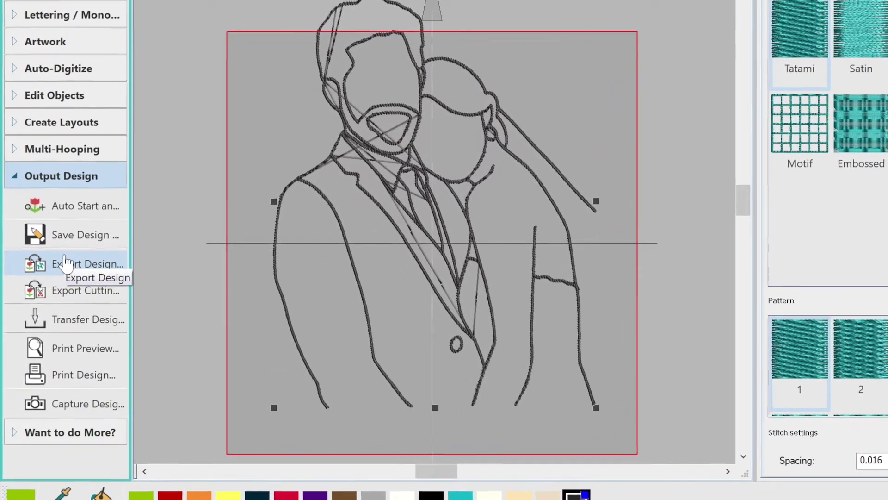
Step: Export the design to the FILES on 'Mac' drive under the name coupleoutline4x4
{"action": "left_click", "coordinate": [65, 262]}
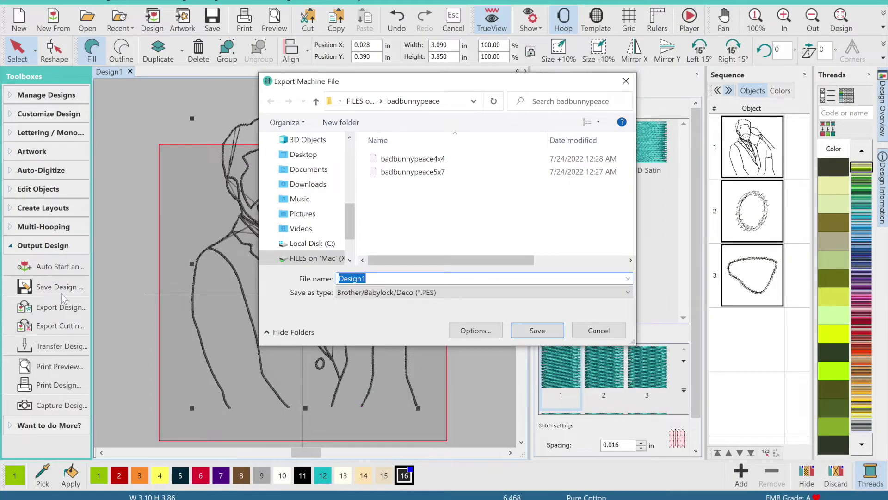
{"action": "left_click", "coordinate": [311, 262]}
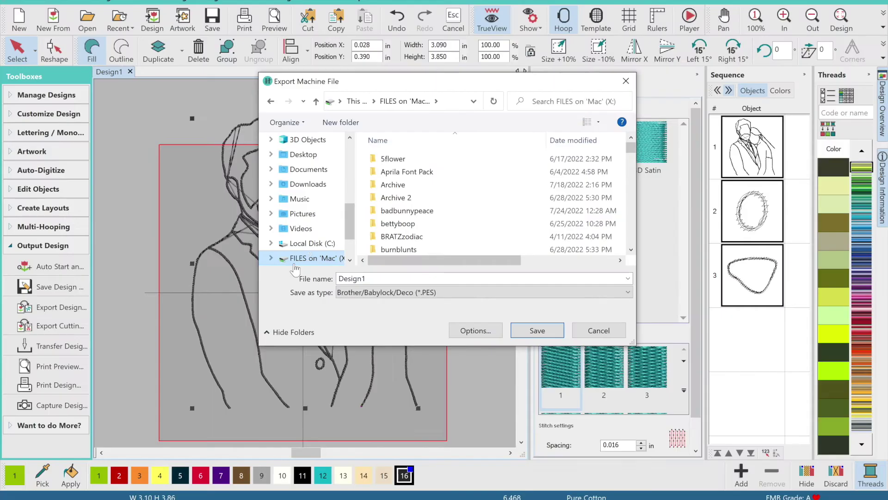
{"action": "left_click", "coordinate": [482, 290]}
{"action": "double_click", "coordinate": [348, 278]}
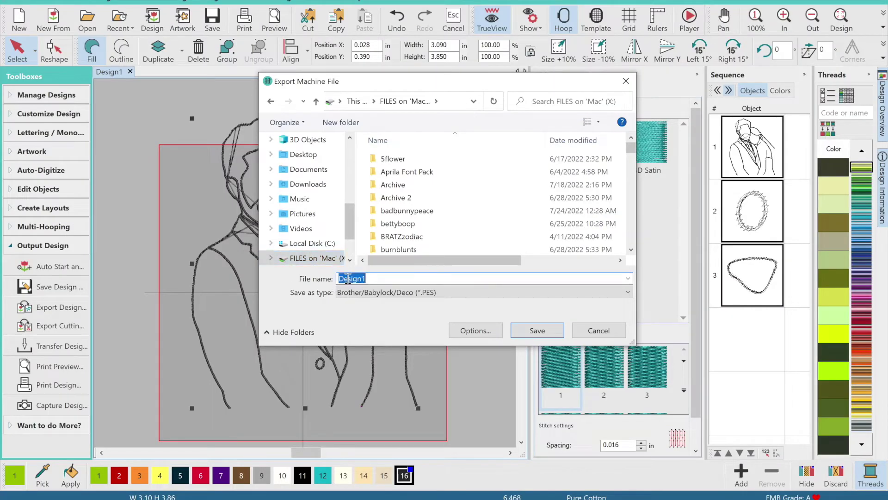
{"action": "key", "text": "BackSpace"}
{"action": "left_click_drag", "start_coordinate": [447, 79], "coordinate": [617, 86]}
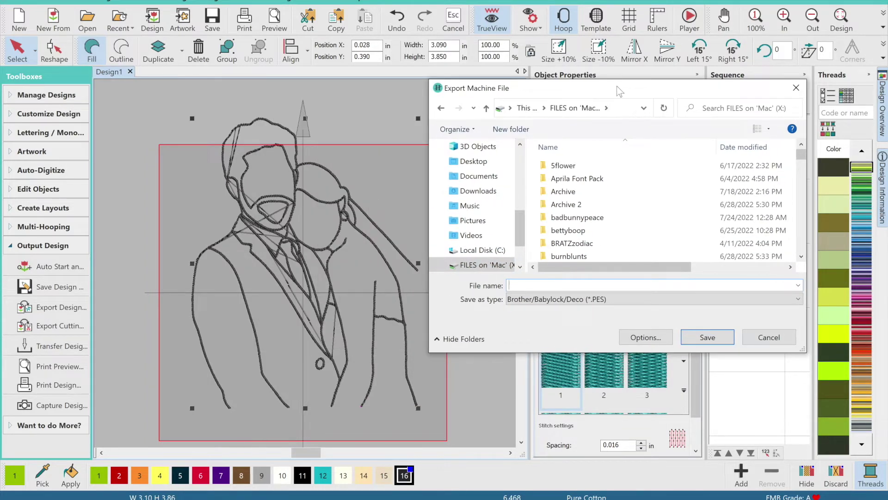
{"action": "type", "text": "coupleoutline4x4"}
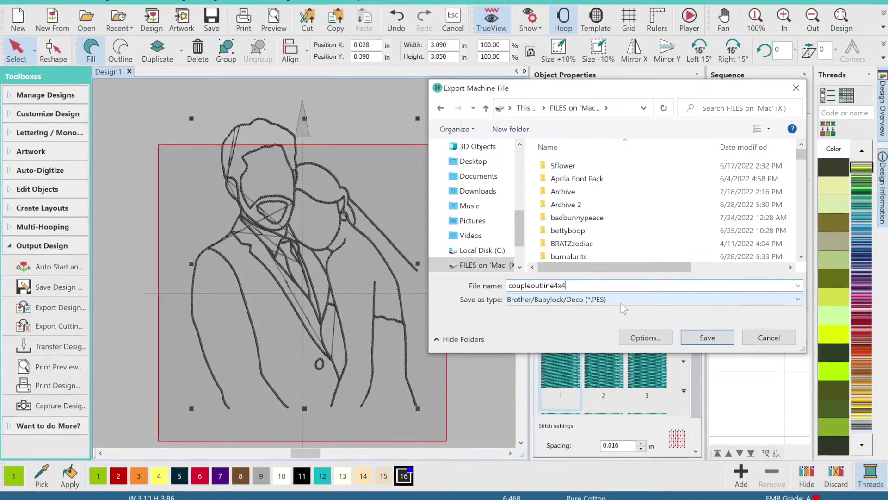
Step: Keep the Brother/Babylock/Deco PES format and save the exported file
{"action": "left_click", "coordinate": [621, 304]}
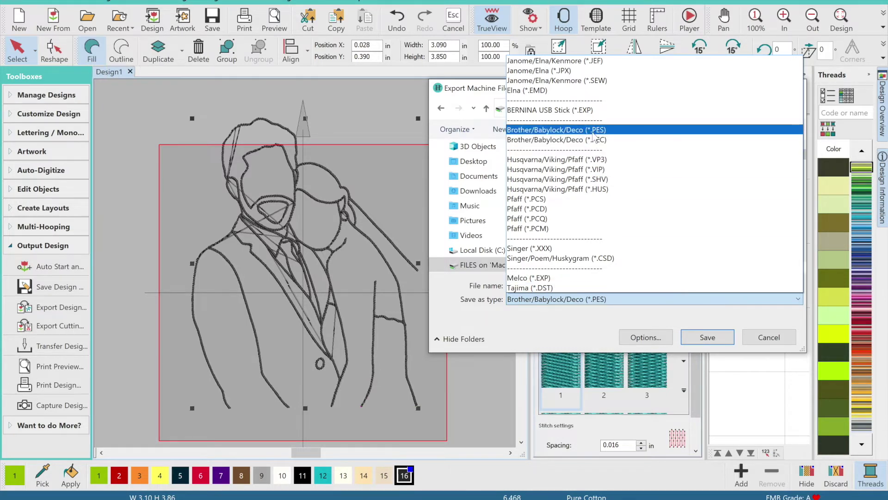
{"action": "left_click", "coordinate": [593, 132]}
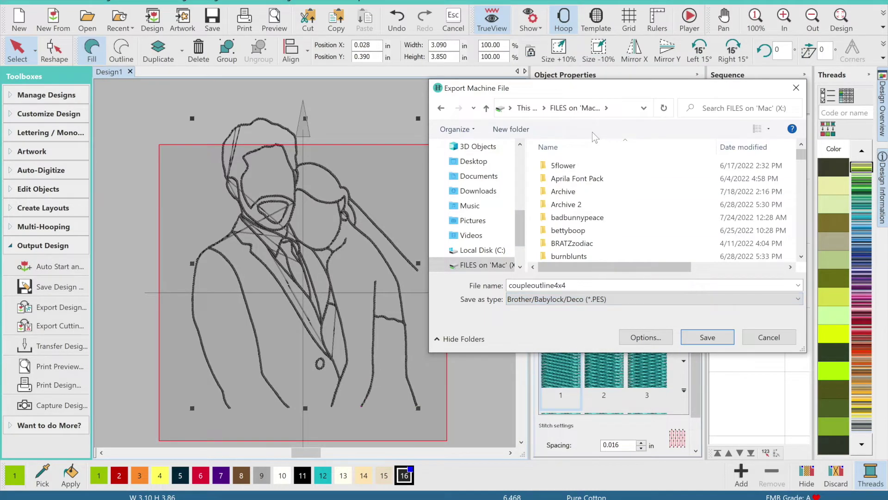
{"action": "left_click", "coordinate": [704, 340]}
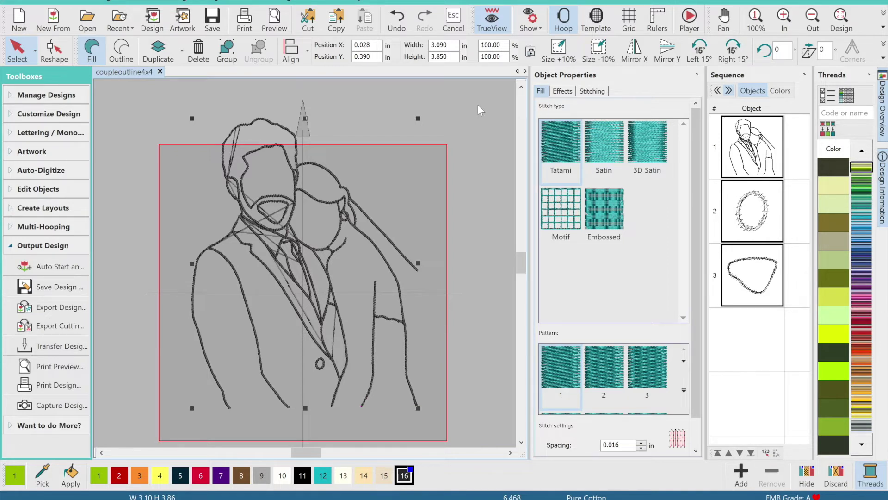
Step: Zoom out and marquee-select all three stitch objects of the portrait
{"action": "left_click", "coordinate": [808, 25]}
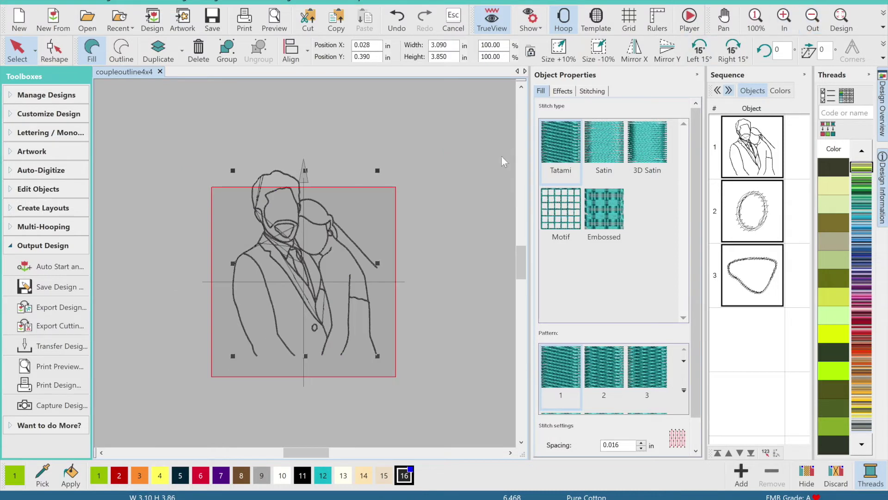
{"action": "left_click_drag", "start_coordinate": [404, 141], "coordinate": [206, 383]}
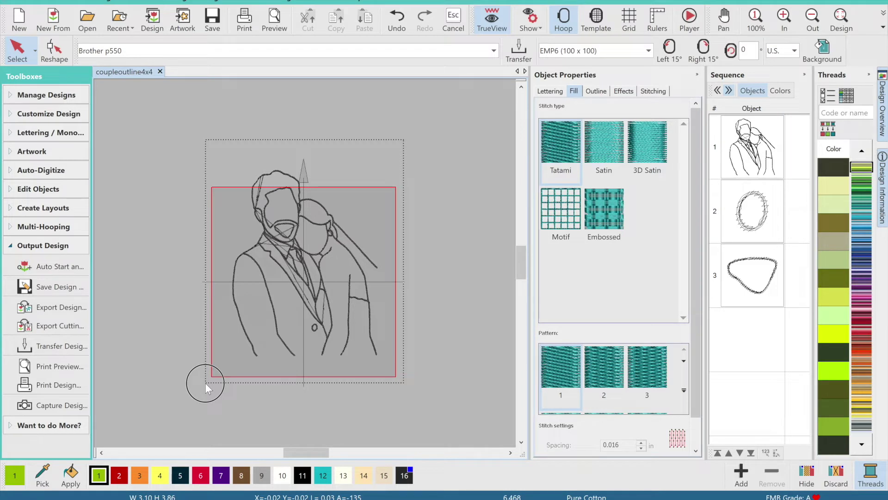
{"action": "left_click_drag", "start_coordinate": [205, 383], "coordinate": [203, 385]}
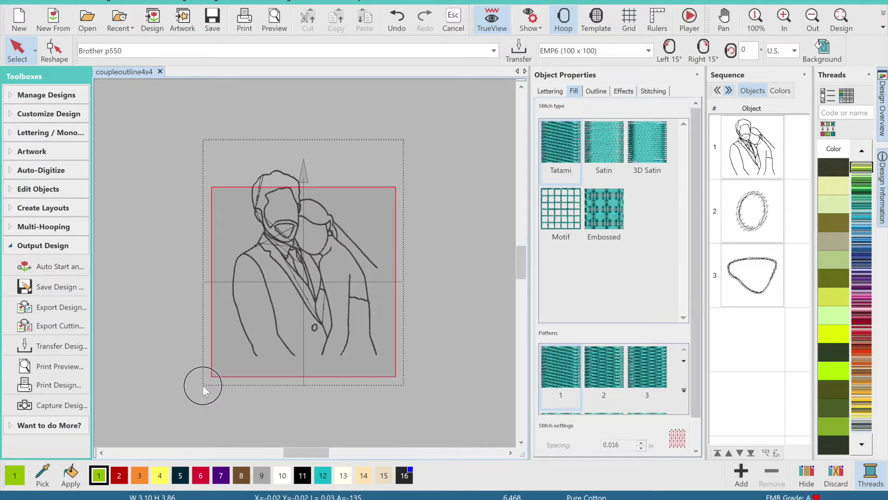
{"action": "left_click_drag", "start_coordinate": [203, 385], "coordinate": [202, 385]}
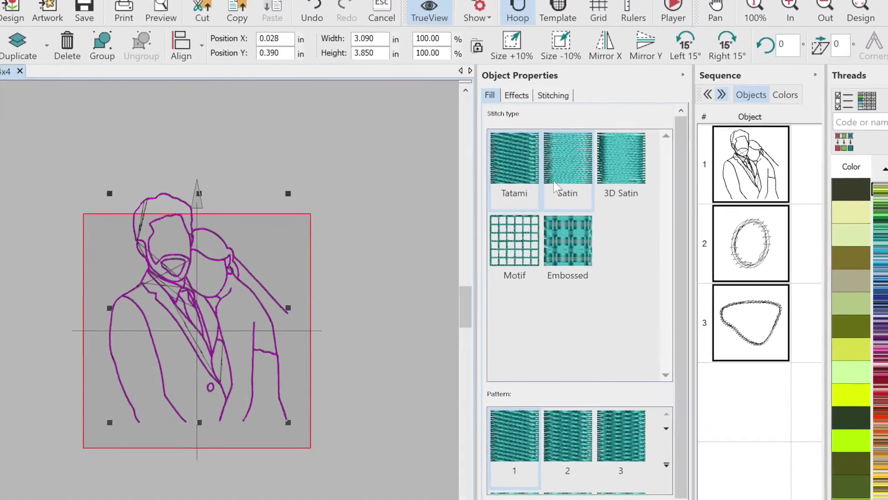
Step: Switch the selected objects' stitch type to Satin and reopen the export dialog
{"action": "left_click", "coordinate": [555, 184]}
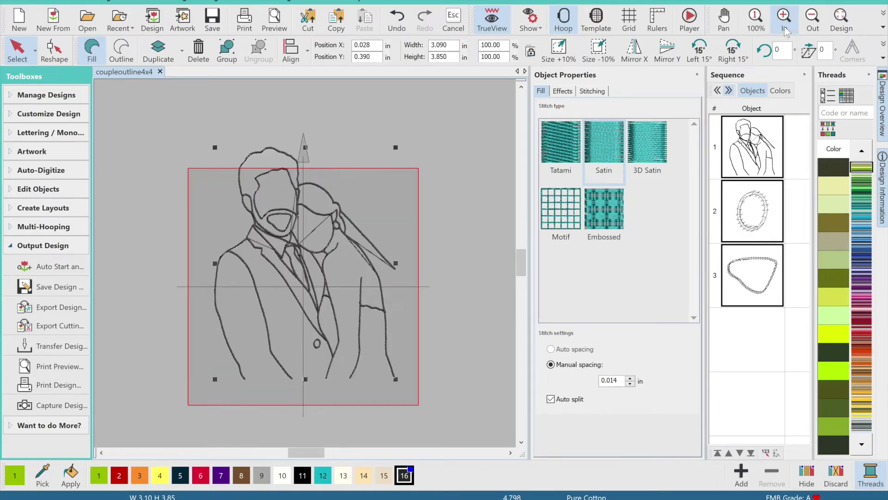
{"action": "left_click", "coordinate": [784, 26]}
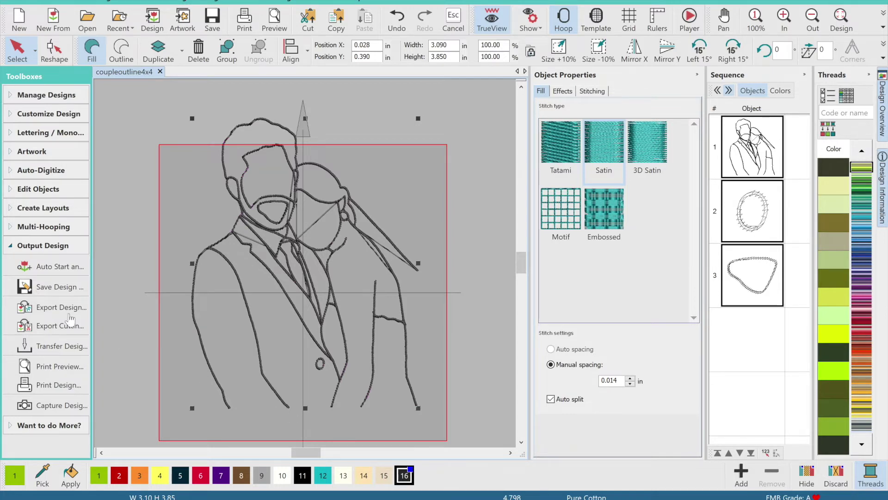
{"action": "left_click", "coordinate": [41, 309]}
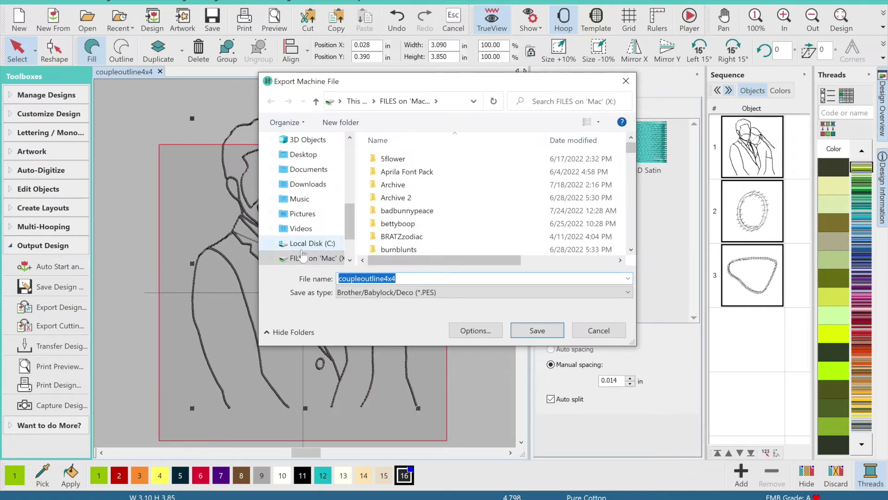
Step: Save the PES export as coupleoutline4x4, confirming replacement of the existing file
{"action": "left_click", "coordinate": [526, 331]}
{"action": "left_click", "coordinate": [484, 247]}
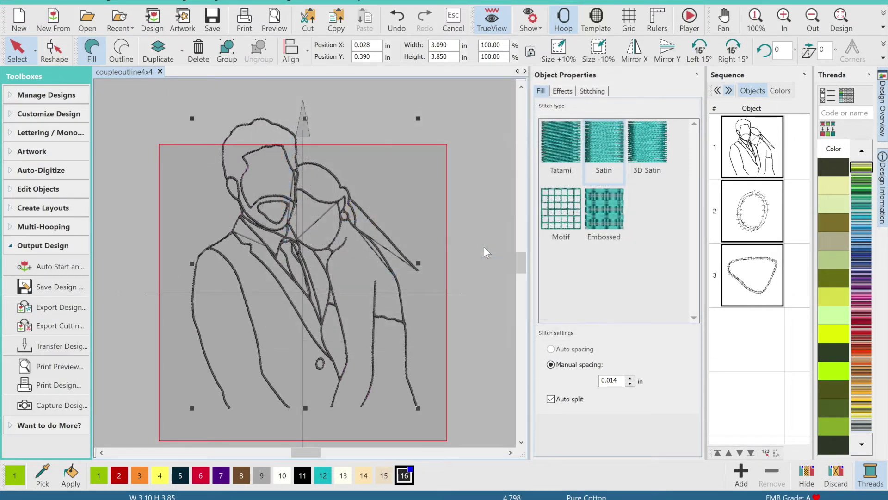